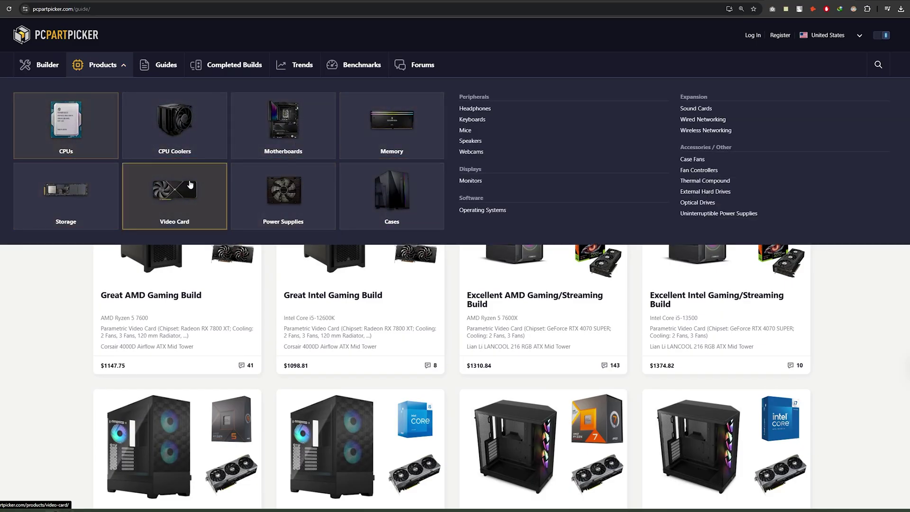
# - Scroll the PCPartPicker video card listings, then browse the Completed Builds gallery
pyautogui.scroll(-10, 281, 212)
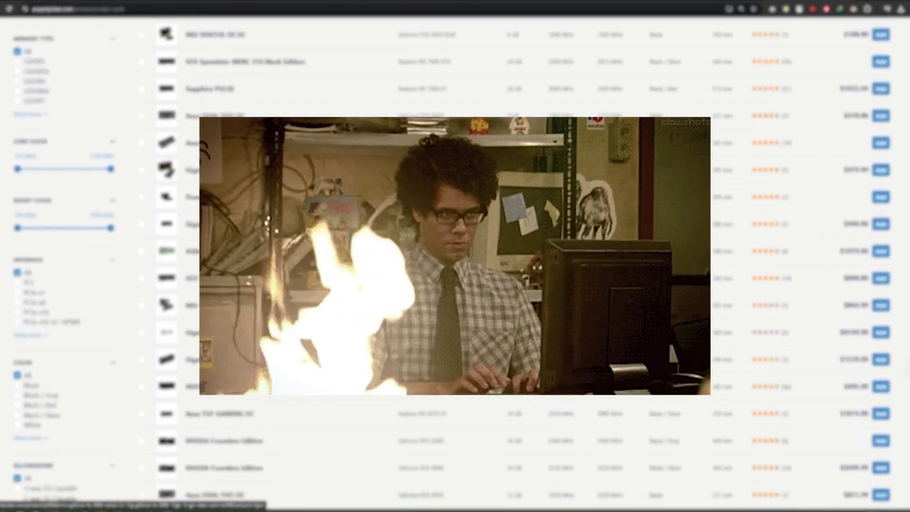
pyautogui.scroll(10, 455, 256)
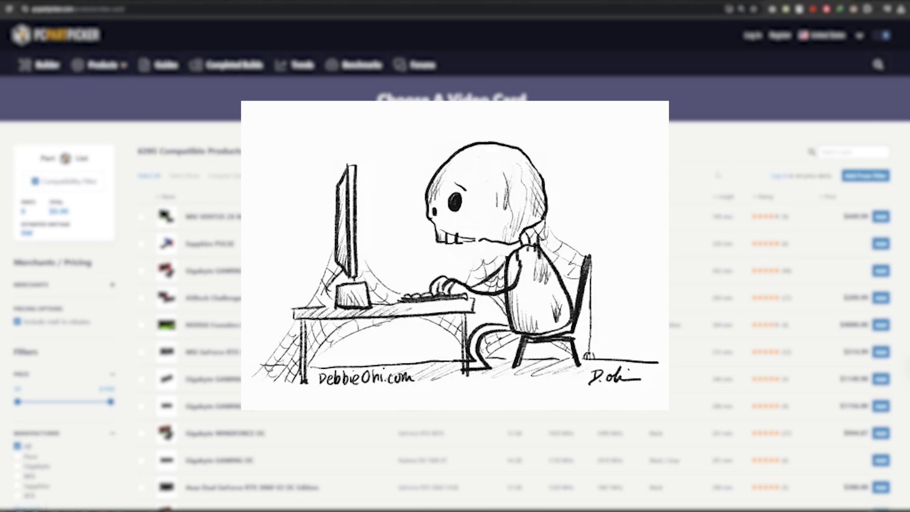
pyautogui.scroll(-5, 223, 213)
pyautogui.scroll(5, 222, 143)
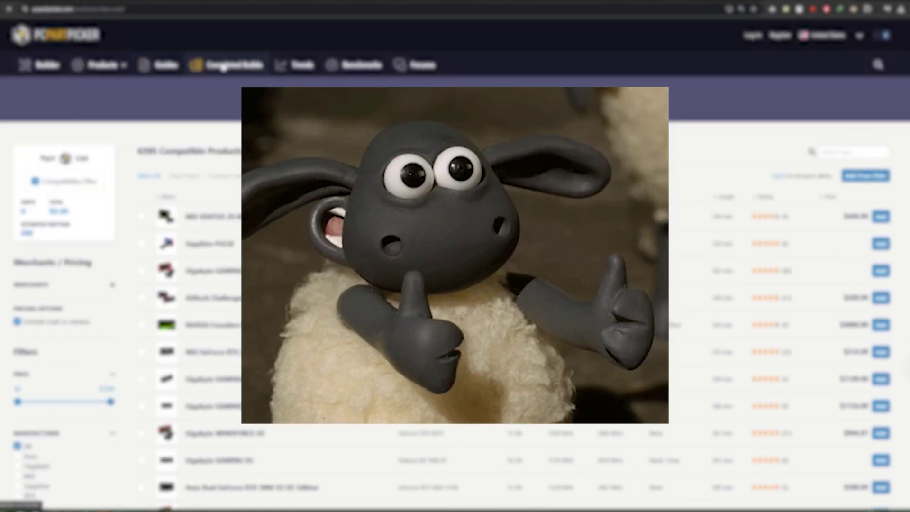
pyautogui.click(222, 68)
pyautogui.scroll(-5, 455, 256)
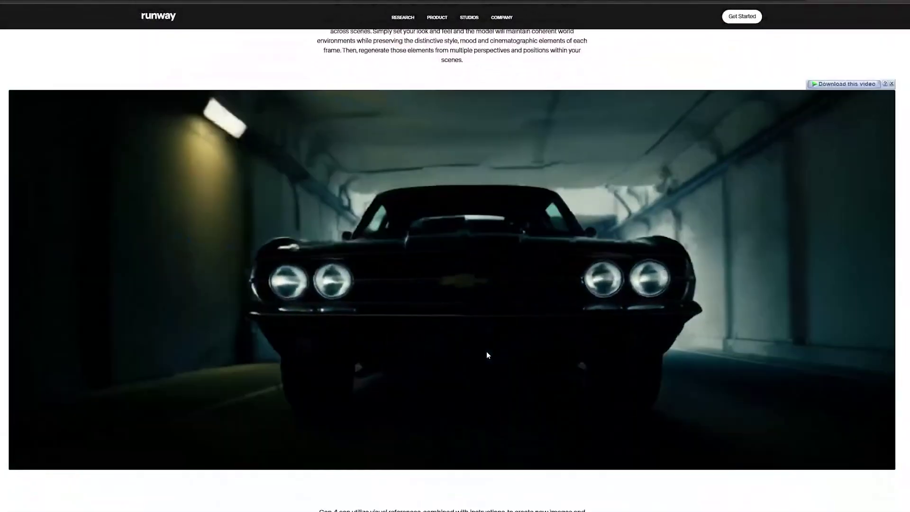
# - Scroll the Runway Gen-4 page down to its embedded demo video
pyautogui.scroll(-1, 486, 355)
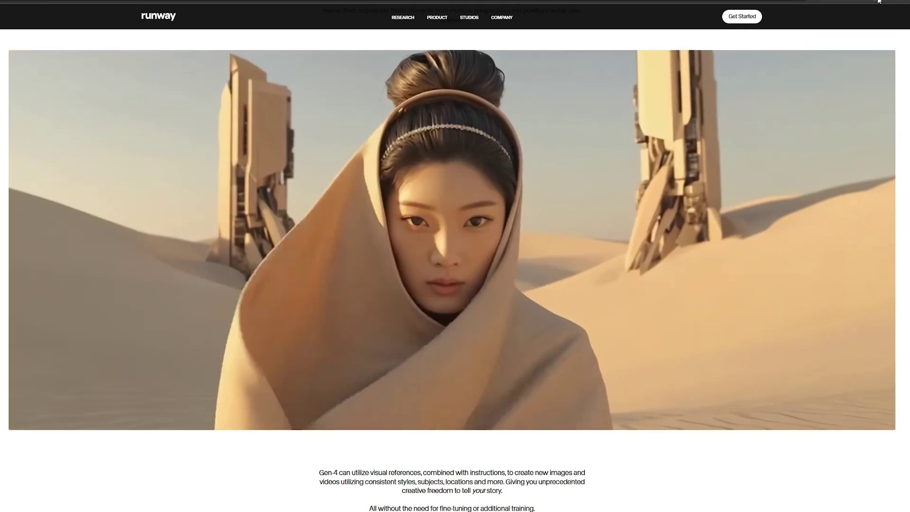
pyautogui.scroll(9, 651, 307)
# - Scroll the ChatGPT pricing page to the $0 Free, $20 Plus and $200 Pro plans
pyautogui.scroll(-9, 651, 307)
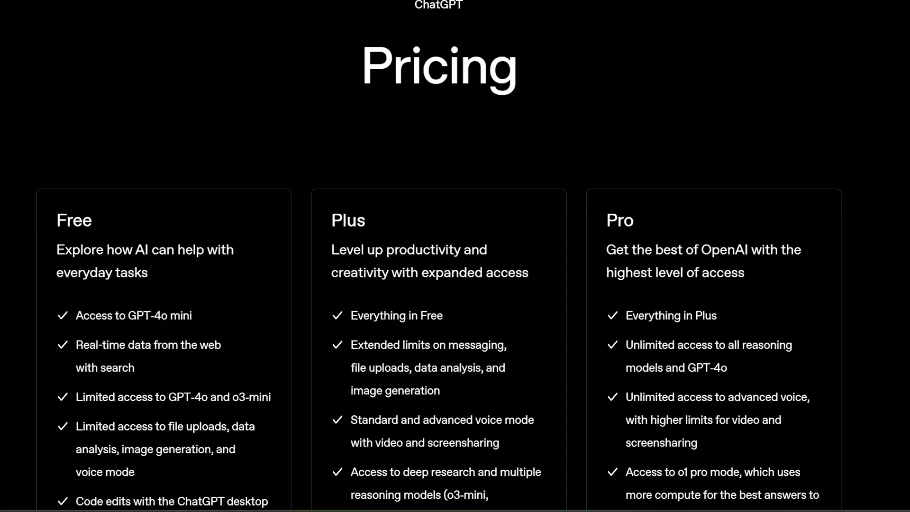
pyautogui.scroll(-13, 455, 256)
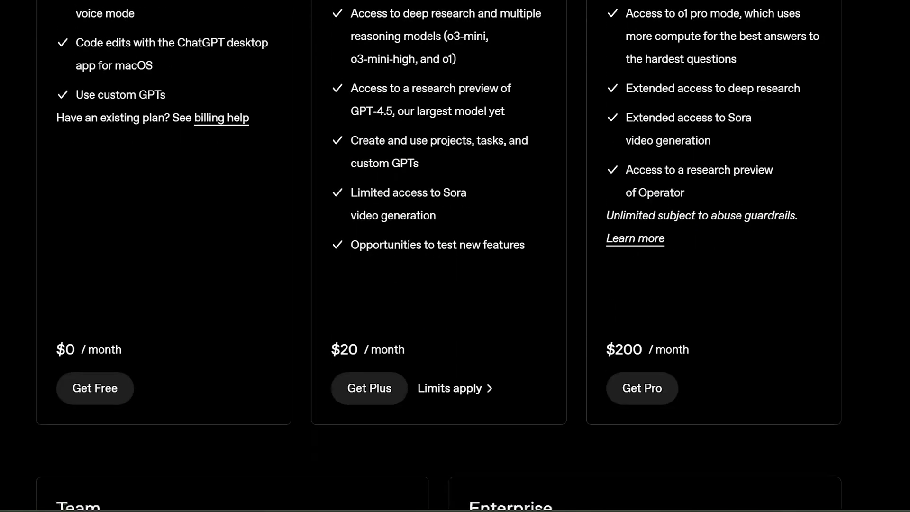
pyautogui.scroll(-1, 455, 256)
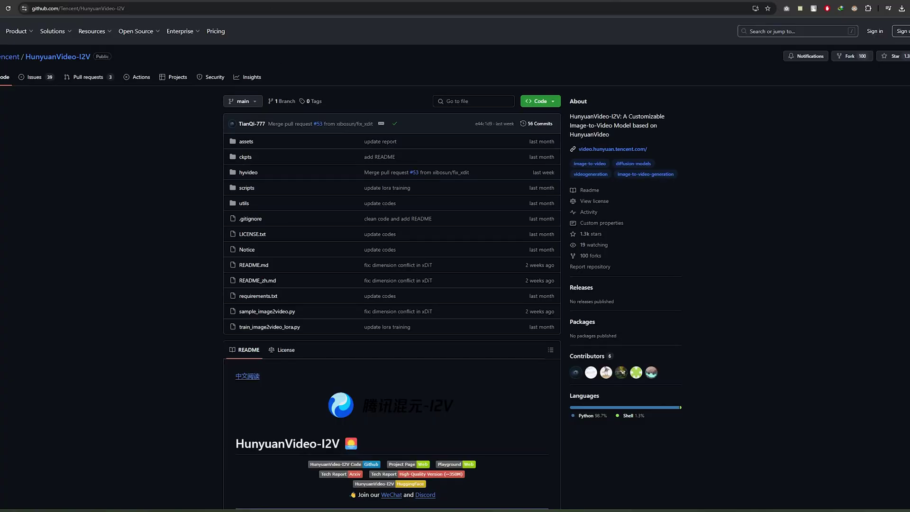
# - Scroll the HunyuanVideo-I2V README to the First Frame Consistency Demo and replay 1019.mp4
pyautogui.scroll(-15, 303, 150)
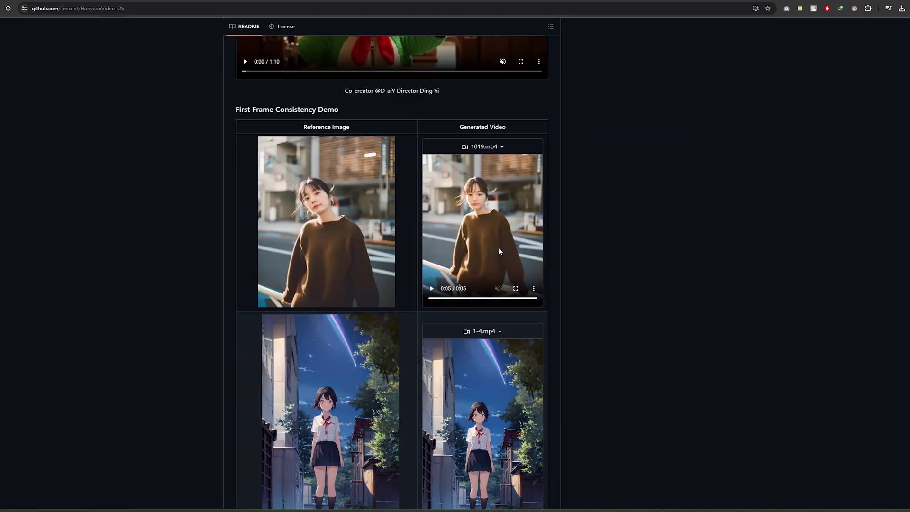
pyautogui.click(439, 291)
pyautogui.scroll(-1, 507, 262)
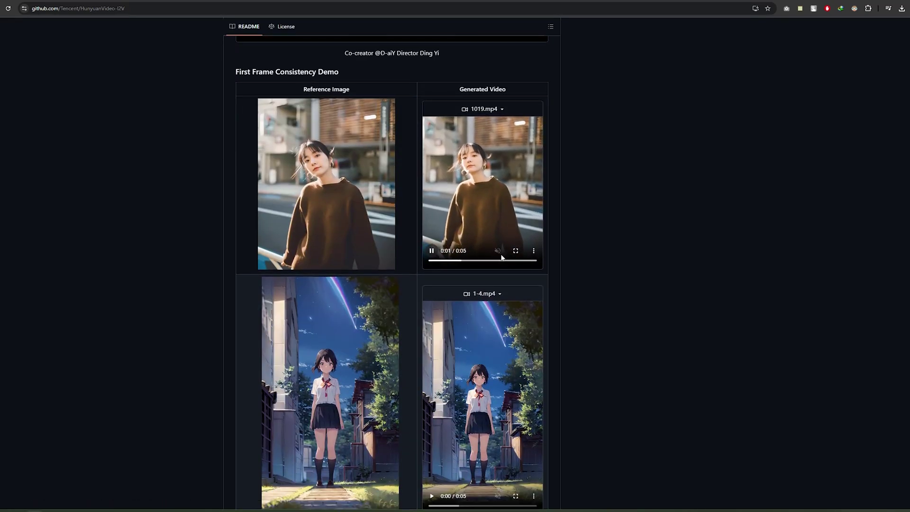
pyautogui.scroll(-4, 502, 257)
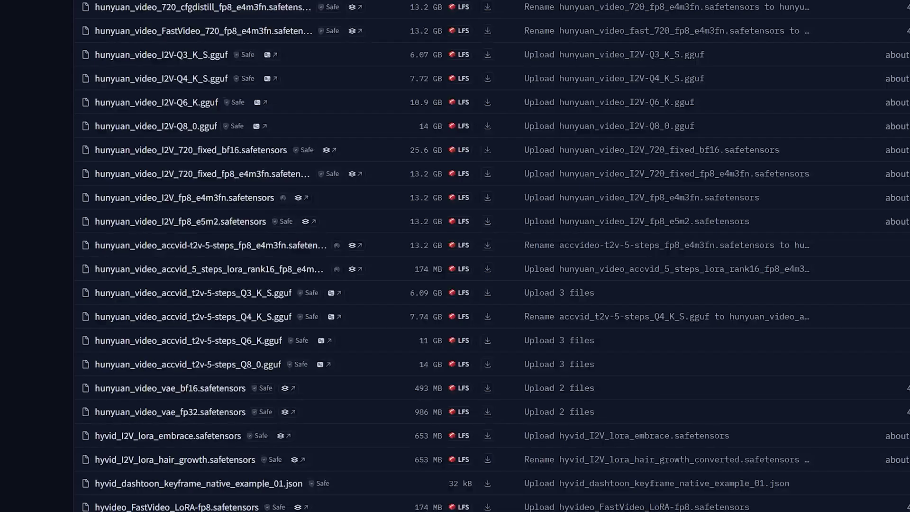
# - Scroll the HunyuanVideo_comfy file list to compare the model file sizes
pyautogui.scroll(5, 804, 237)
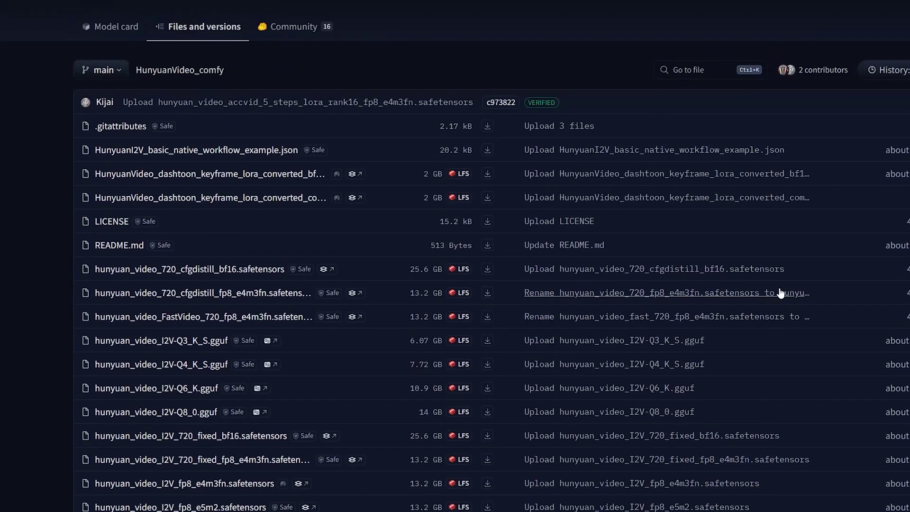
pyautogui.scroll(-5, 781, 292)
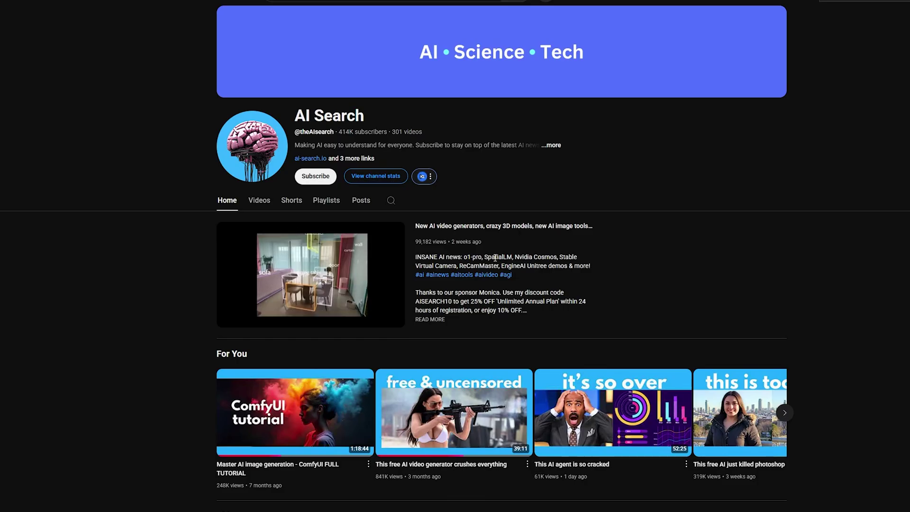
# - Scroll through the AI Search channel's Home tab rows of AI video generation videos
pyautogui.scroll(-3, 495, 258)
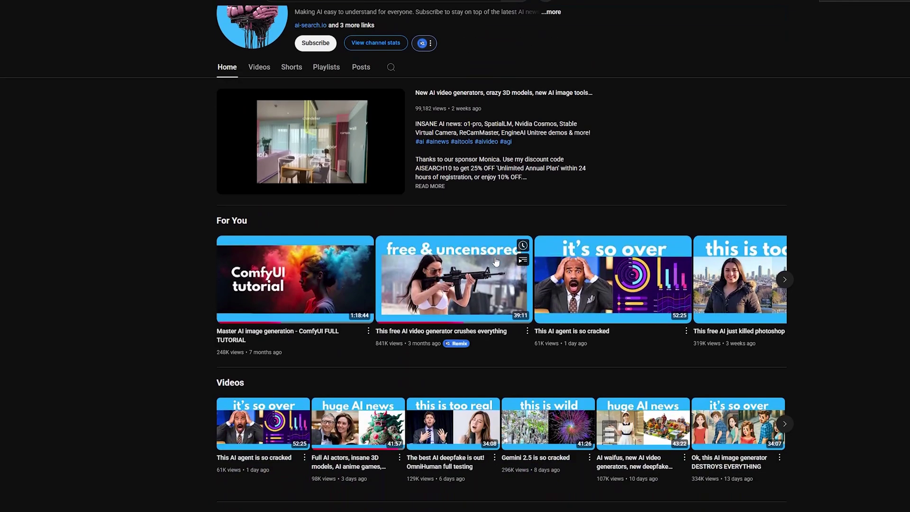
pyautogui.scroll(3, 495, 258)
pyautogui.scroll(-15, 495, 257)
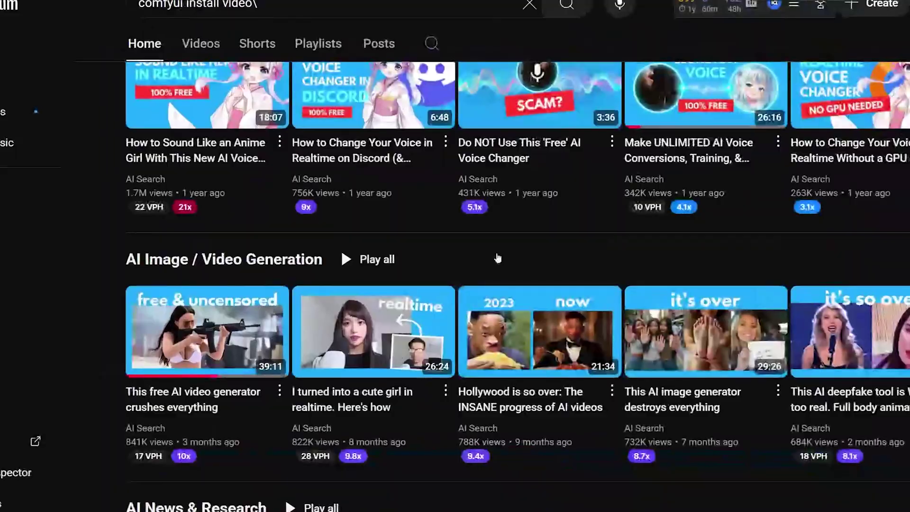
pyautogui.scroll(10, 497, 257)
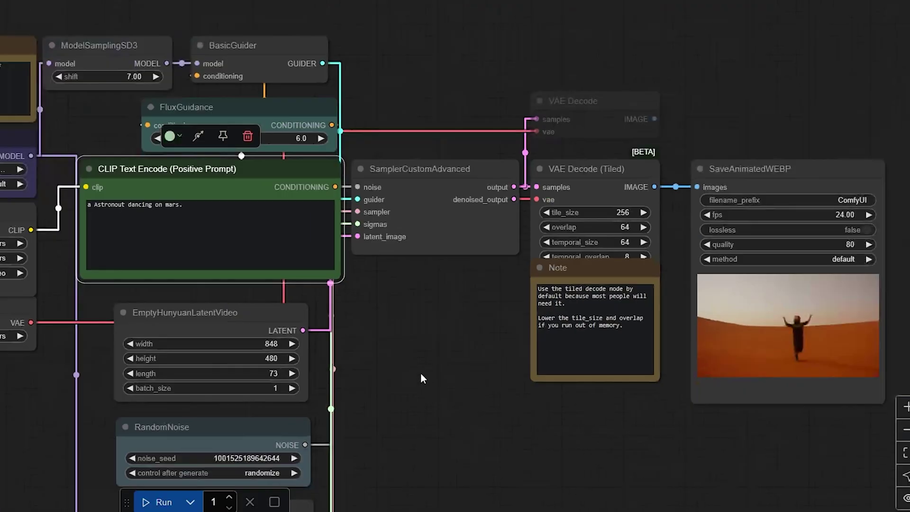
# - Set the BasicScheduler scheduler to normal
pyautogui.scroll(8, 878, 321)
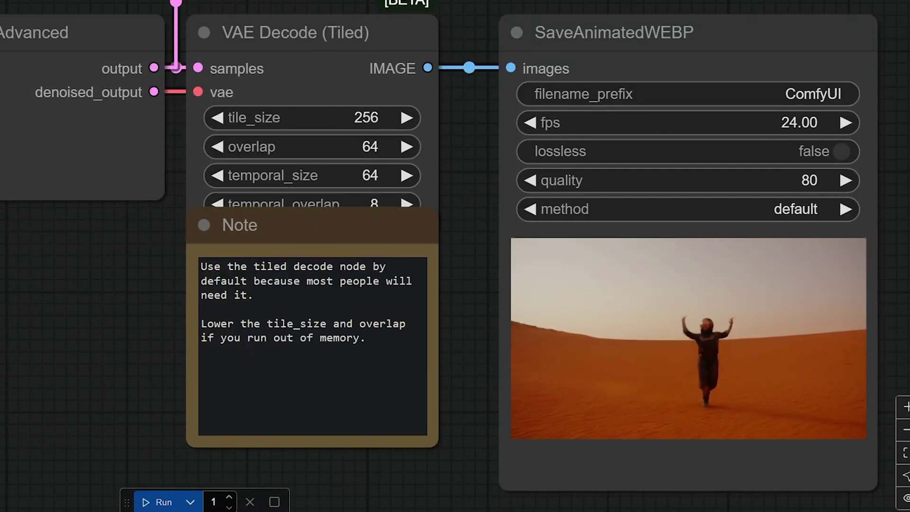
pyautogui.scroll(-4, 666, 93)
pyautogui.scroll(6, 812, 252)
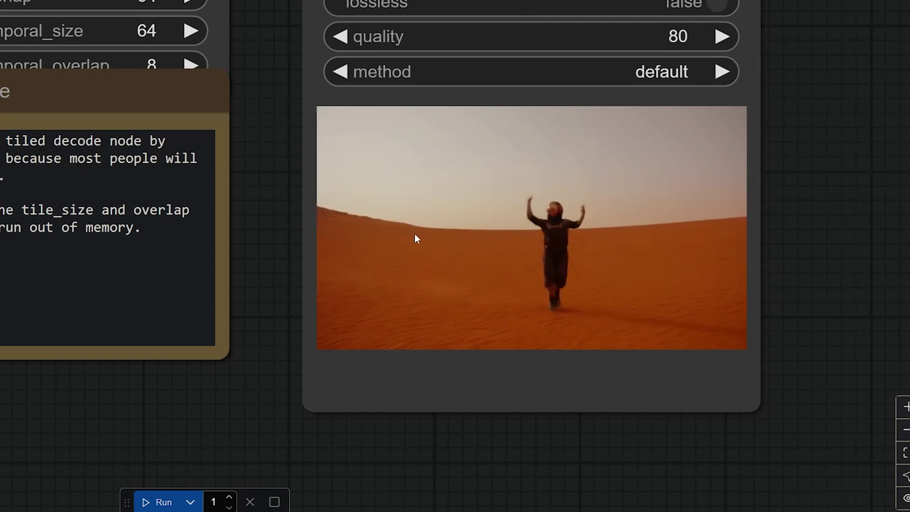
pyautogui.scroll(-2, 758, 375)
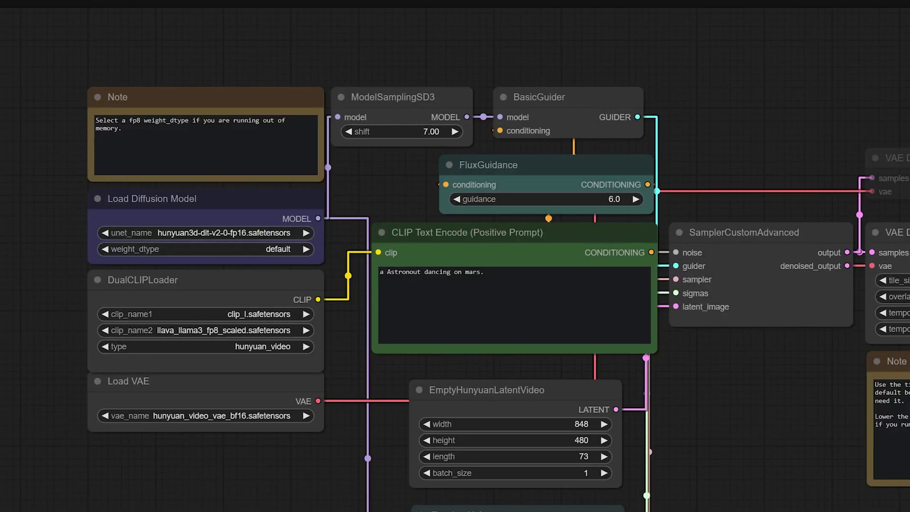
pyautogui.scroll(5, 231, 239)
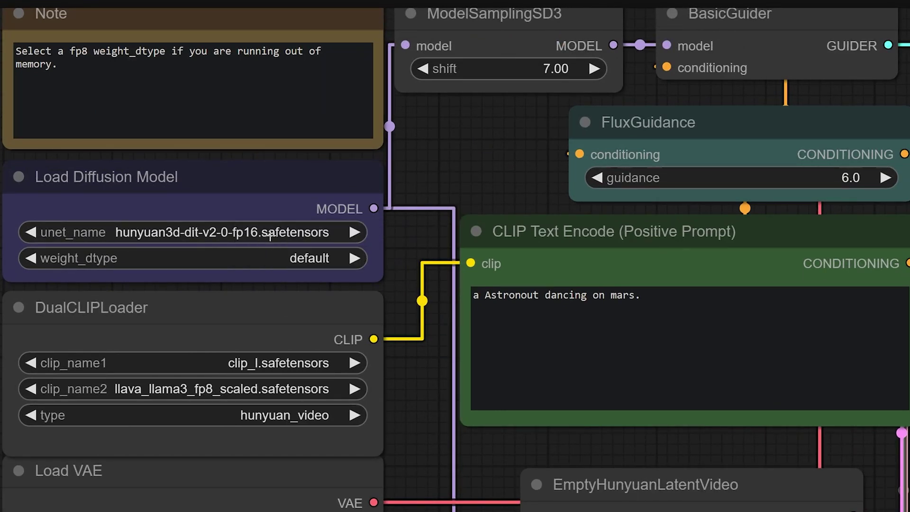
pyautogui.scroll(-6, 267, 236)
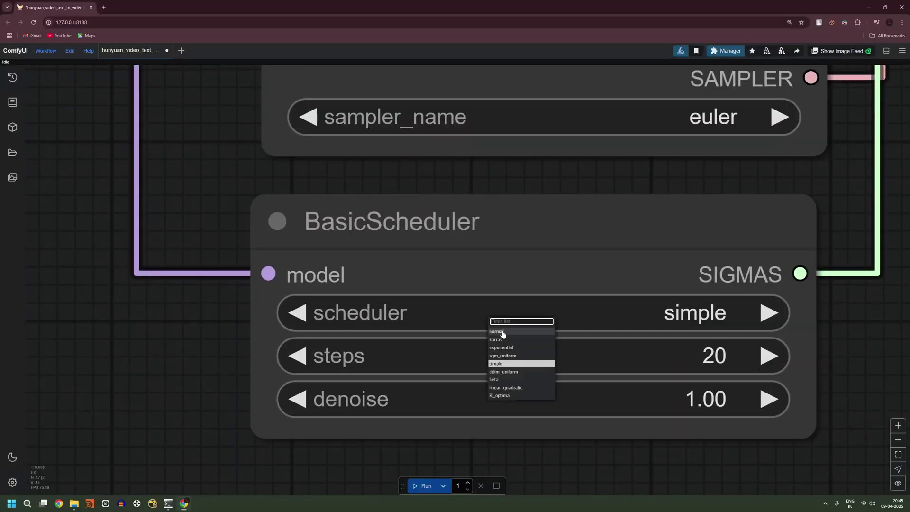
pyautogui.click(503, 335)
pyautogui.scroll(-2, 439, 378)
# - Set the FluxGuidance value to 7.0
pyautogui.moveTo(439, 378); pyautogui.dragTo(584, 79)
pyautogui.click(619, 280)
pyautogui.write('7')
pyautogui.press('Return')
# - Leave the VAE Decode tiled overlap at 64
pyautogui.scroll(1, 584, 79)
pyautogui.click(633, 229)
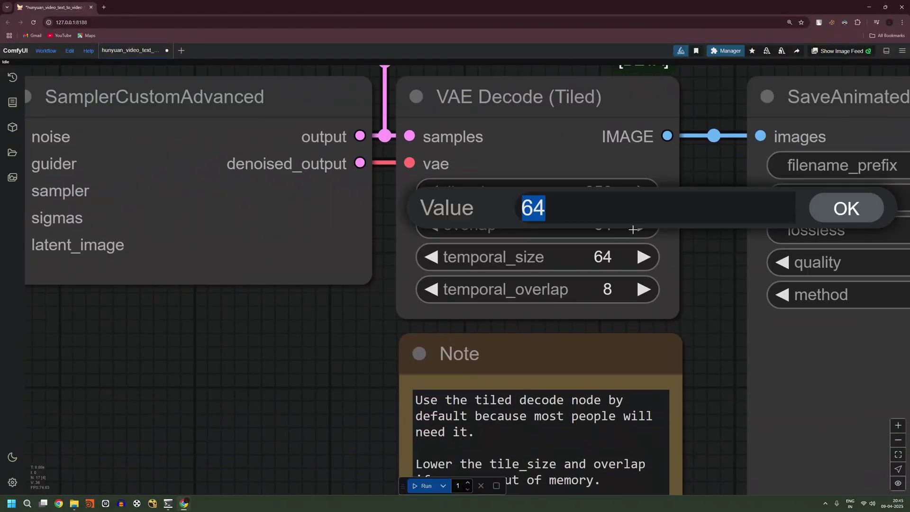
pyautogui.scroll(-5, 633, 230)
pyautogui.moveTo(633, 229); pyautogui.dragTo(379, 236)
# - Check the output quality value and raise the sampling steps to 25
pyautogui.scroll(2, 379, 236)
pyautogui.click(777, 238)
pyautogui.scroll(-5, 758, 291)
pyautogui.click(824, 291)
pyautogui.scroll(-5, 816, 262)
pyautogui.scroll(7, 601, 212)
pyautogui.click(647, 190)
pyautogui.click(647, 190)
pyautogui.scroll(-3, 569, 295)
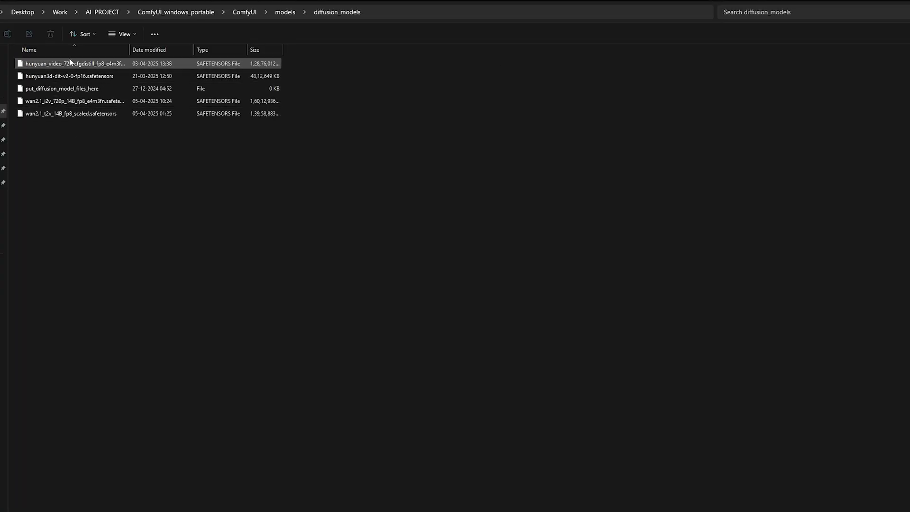
# - View the diffusion_models folder's properties to check its size, then close them
pyautogui.hotkey('alt', 'Left')
pyautogui.rightClick(64, 178)
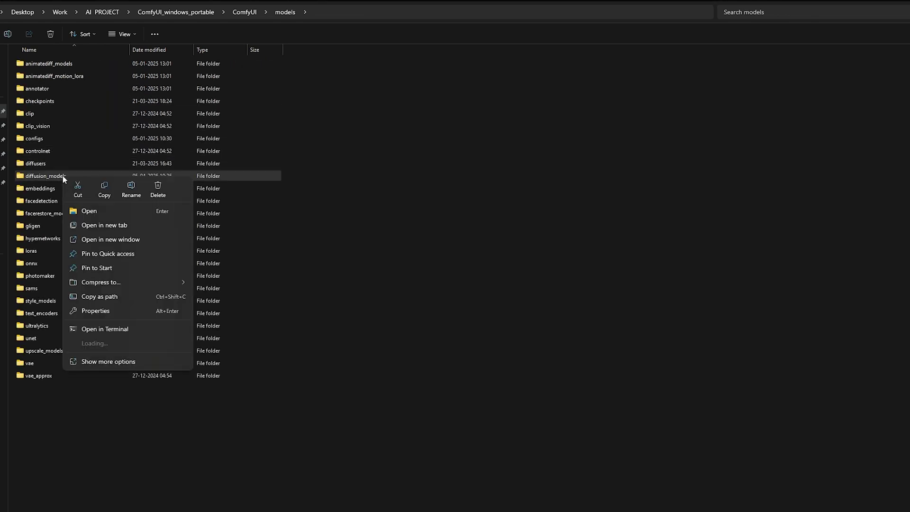
pyautogui.click(120, 362)
pyautogui.click(106, 424)
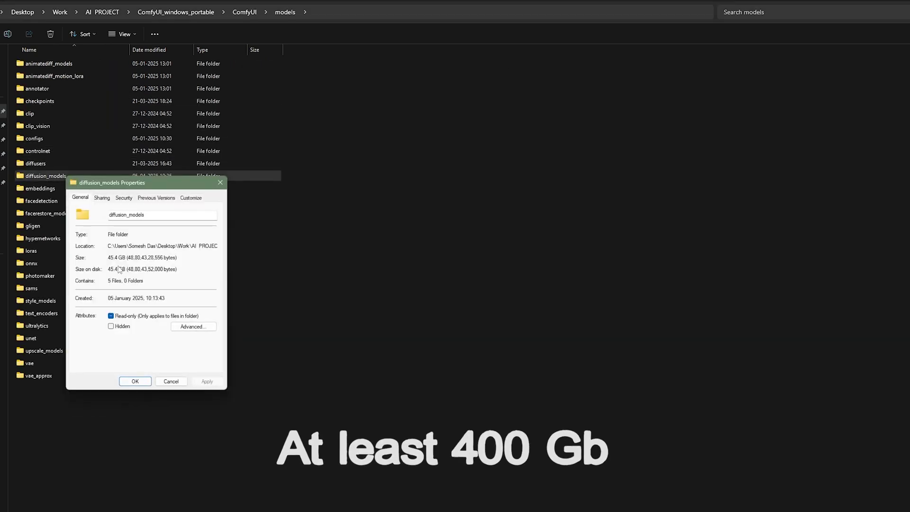
pyautogui.click(219, 182)
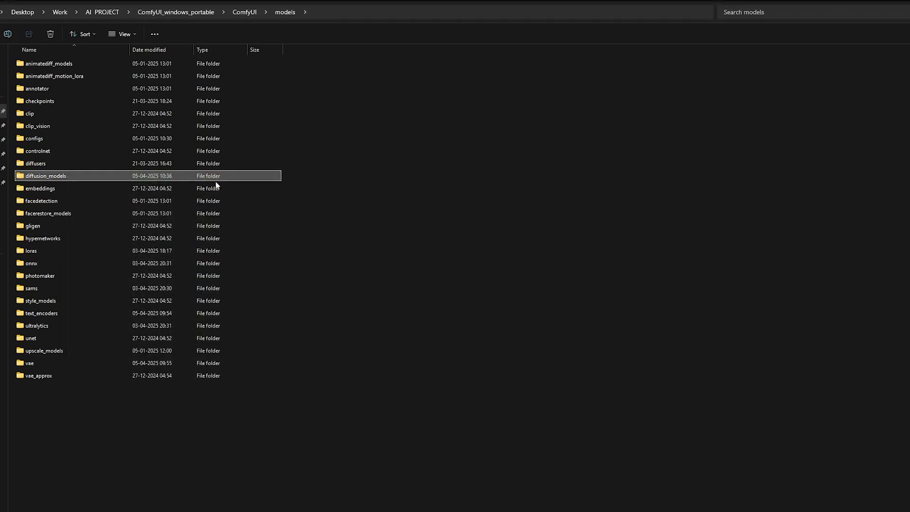
# - Open the ComfyUI folder's properties in ComfyUI_windows_portable, showing 188 GB
pyautogui.click(46, 252)
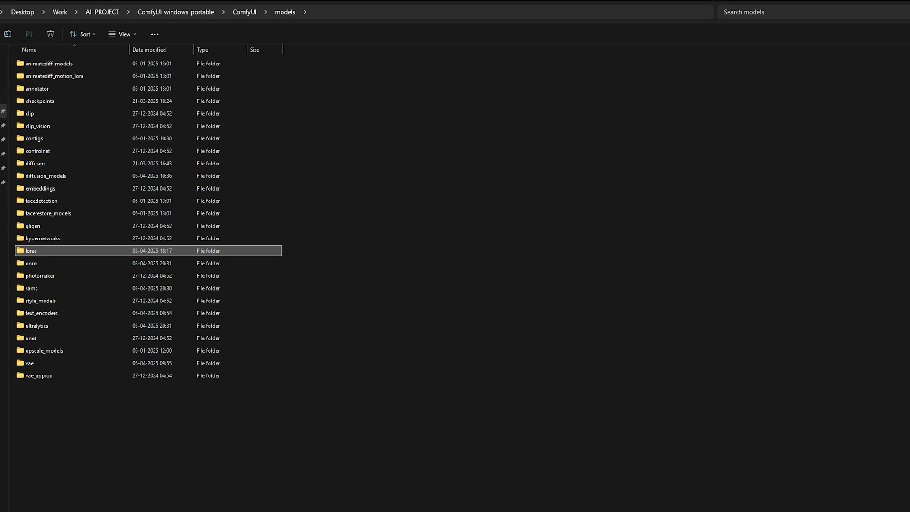
pyautogui.click(168, 14)
pyautogui.rightClick(42, 76)
pyautogui.click(73, 256)
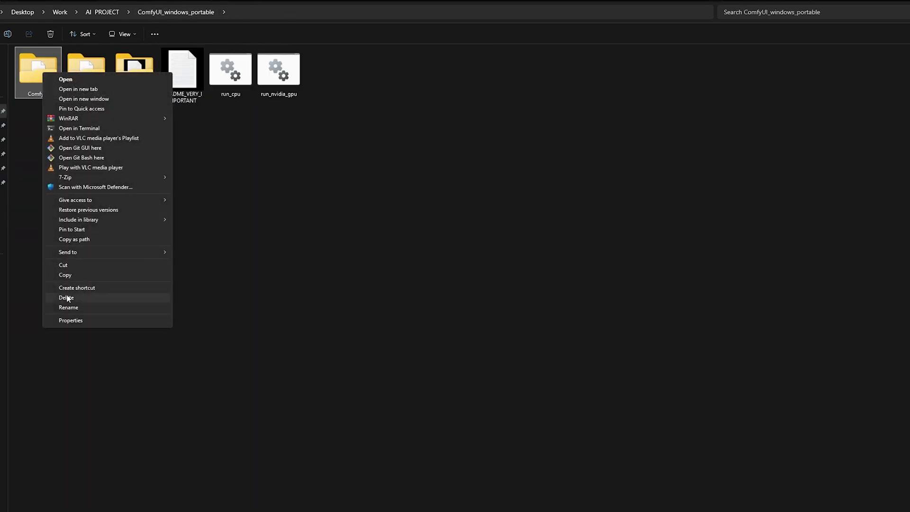
pyautogui.click(69, 321)
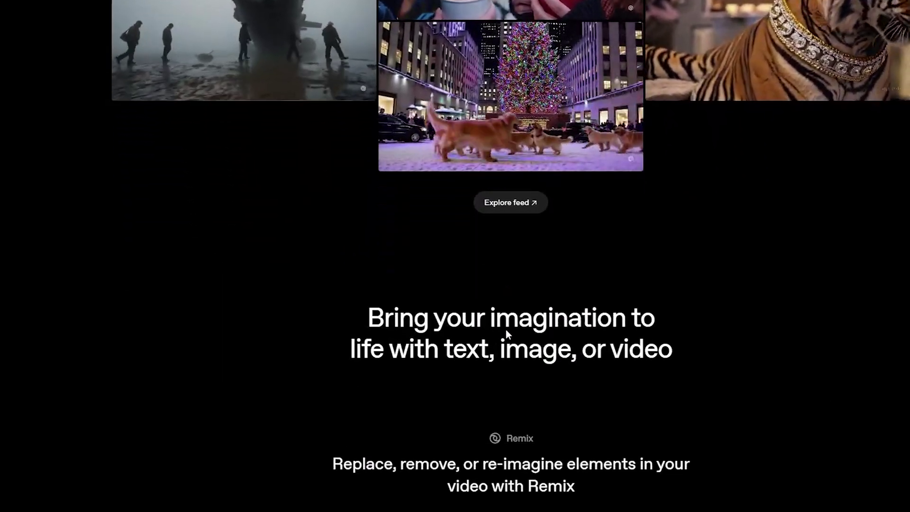
pyautogui.scroll(-3, 507, 331)
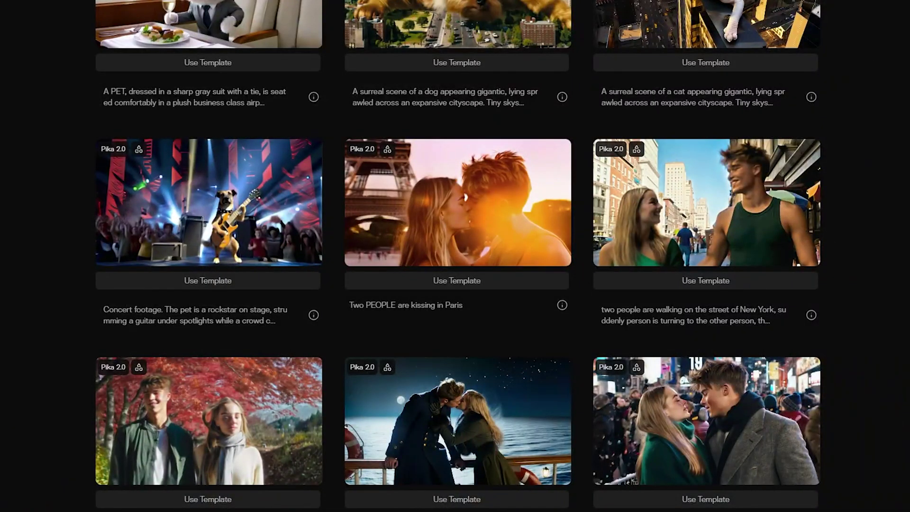
# - Scroll through the Sora and Pika showcases to the Pikascenes pet template grid
pyautogui.scroll(10, 325, 89)
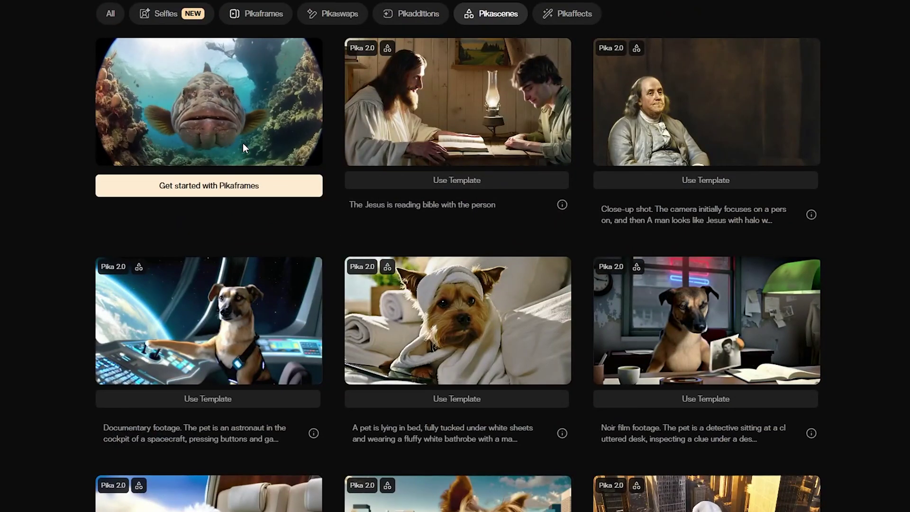
pyautogui.scroll(-3, 218, 190)
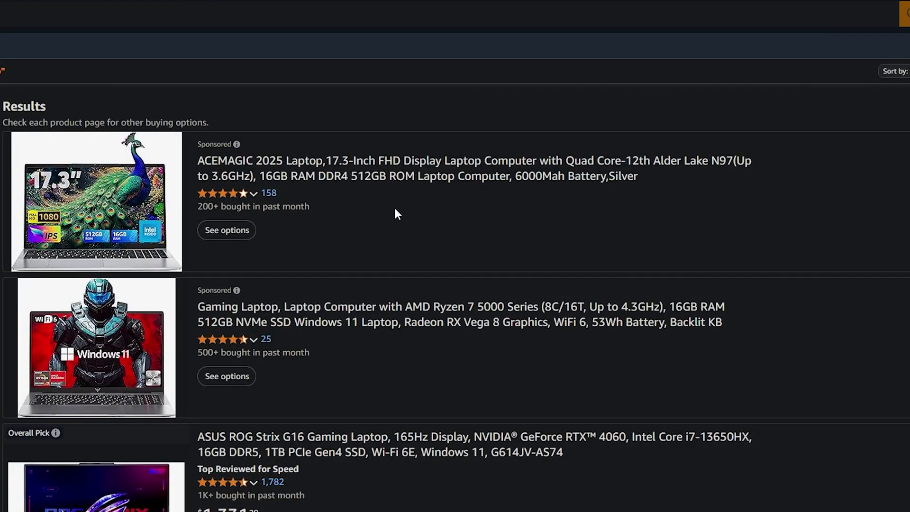
# - Scroll the laptop results until the ASUS ROG Strix G16 at $1,331.20 is at the top
pyautogui.scroll(-5, 396, 211)
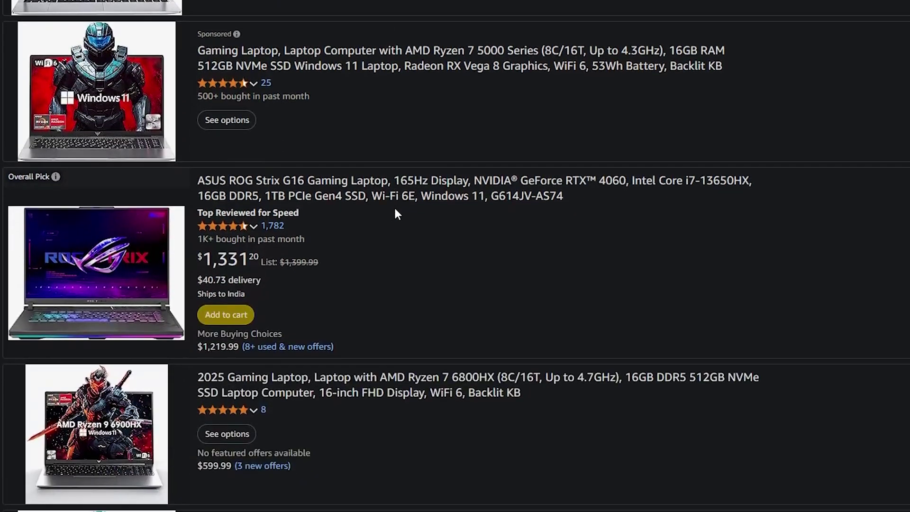
pyautogui.scroll(-3, 395, 209)
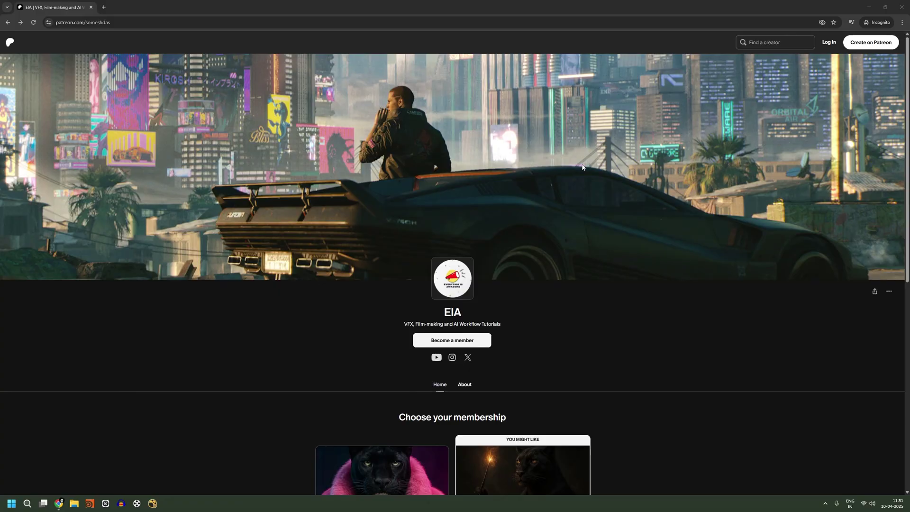
pyautogui.scroll(-10, 580, 165)
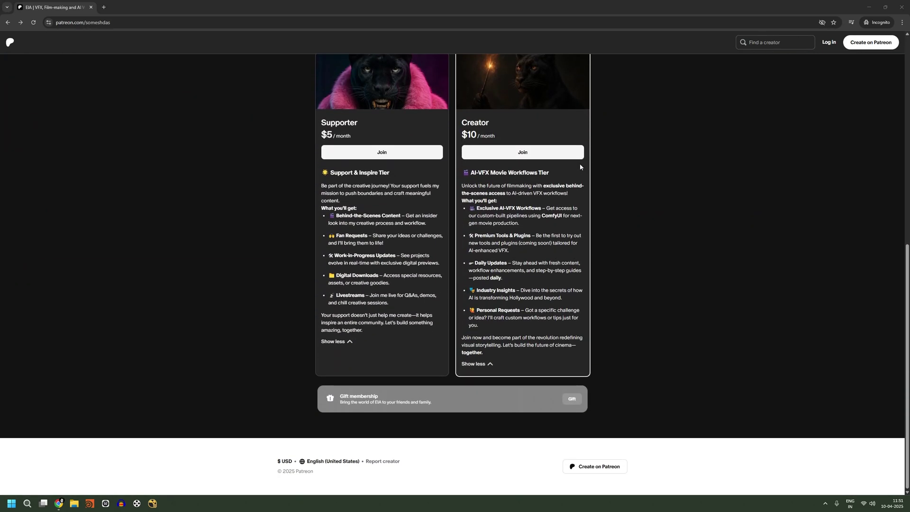
pyautogui.scroll(3, 579, 164)
pyautogui.scroll(-3, 579, 164)
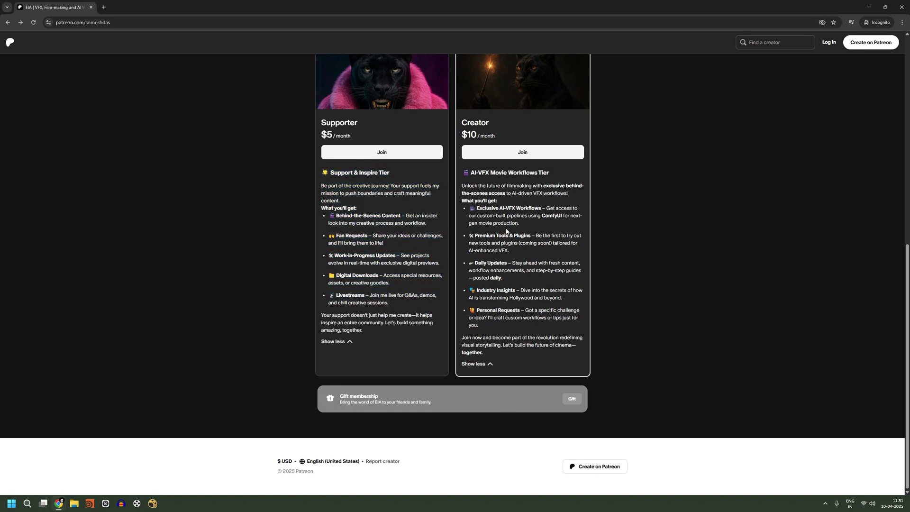
pyautogui.scroll(10, 524, 255)
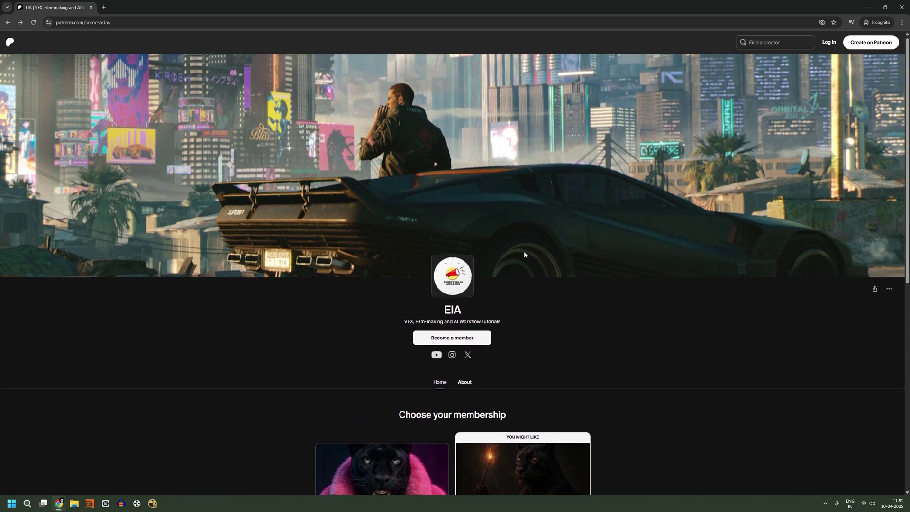
pyautogui.scroll(-3, 524, 254)
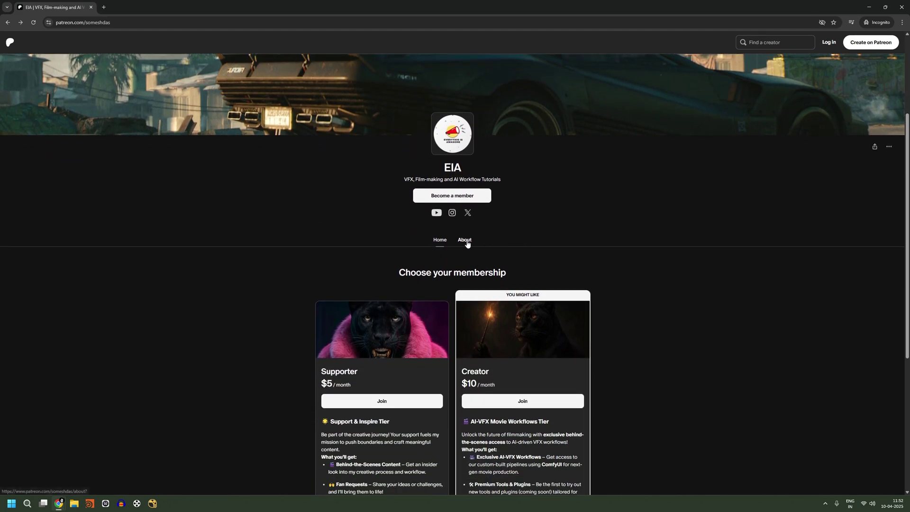
pyautogui.click(465, 241)
pyautogui.scroll(-3, 524, 237)
pyautogui.scroll(3, 526, 241)
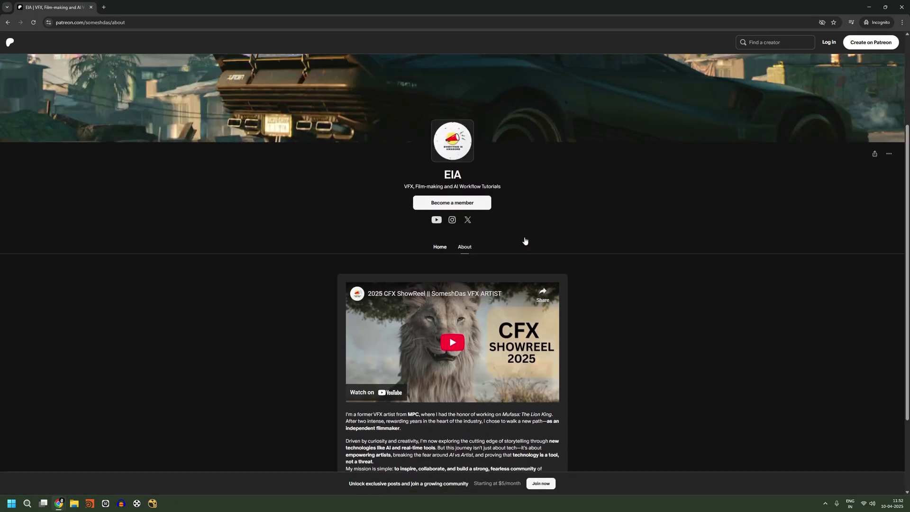
pyautogui.click(439, 246)
pyautogui.scroll(-5, 533, 248)
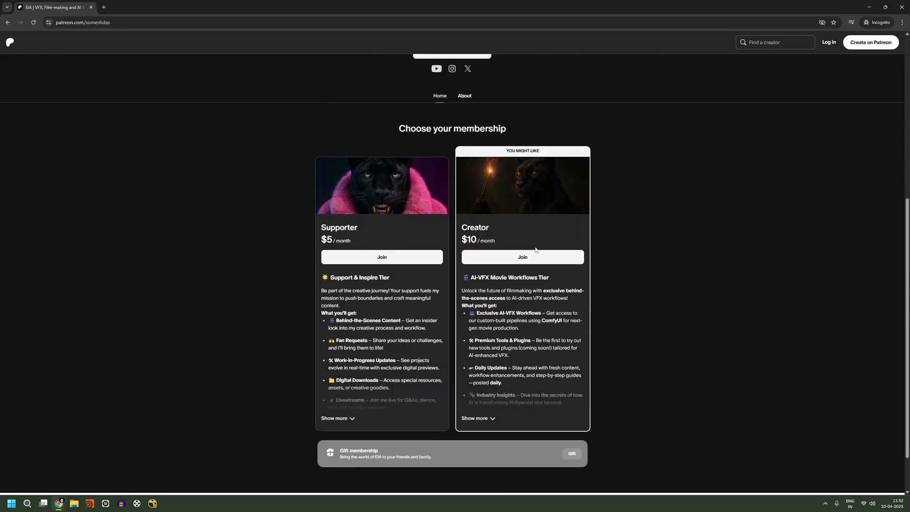